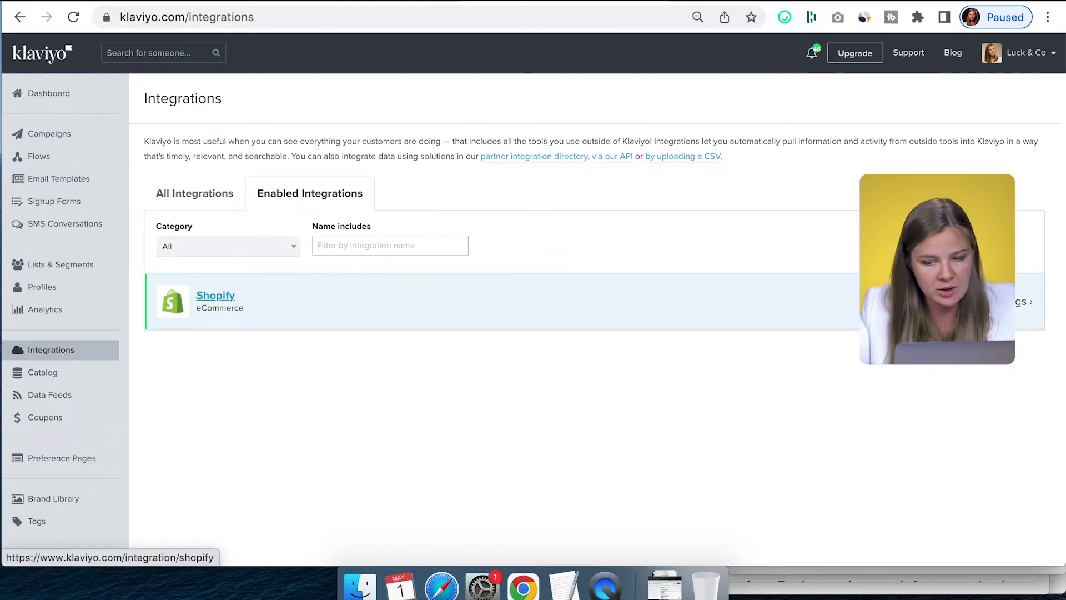
Open the Shopify integration in Klaviyo to reach its Subscriptions options
click(216, 296)
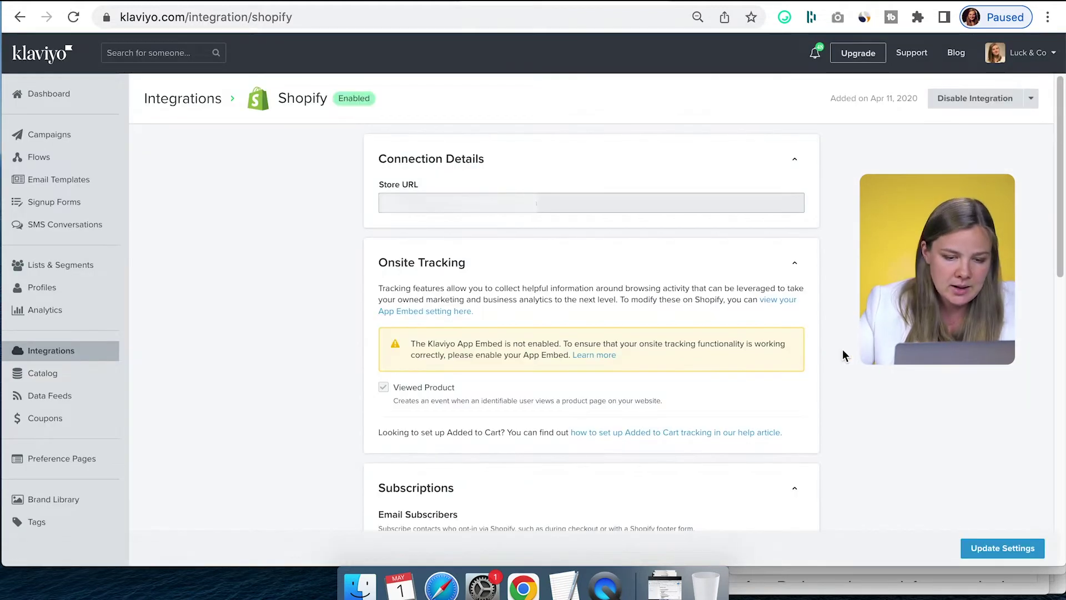
scroll(796, 361, down, 3)
scroll(796, 360, down, 3)
scroll(796, 360, down, 3)
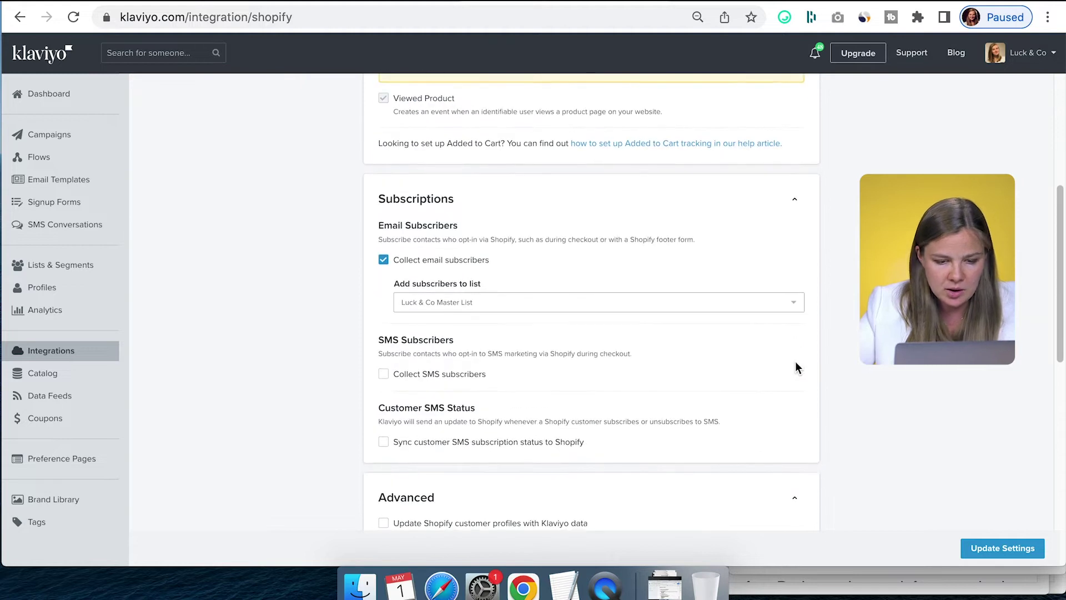
scroll(796, 361, down, 2)
scroll(796, 361, up, 1)
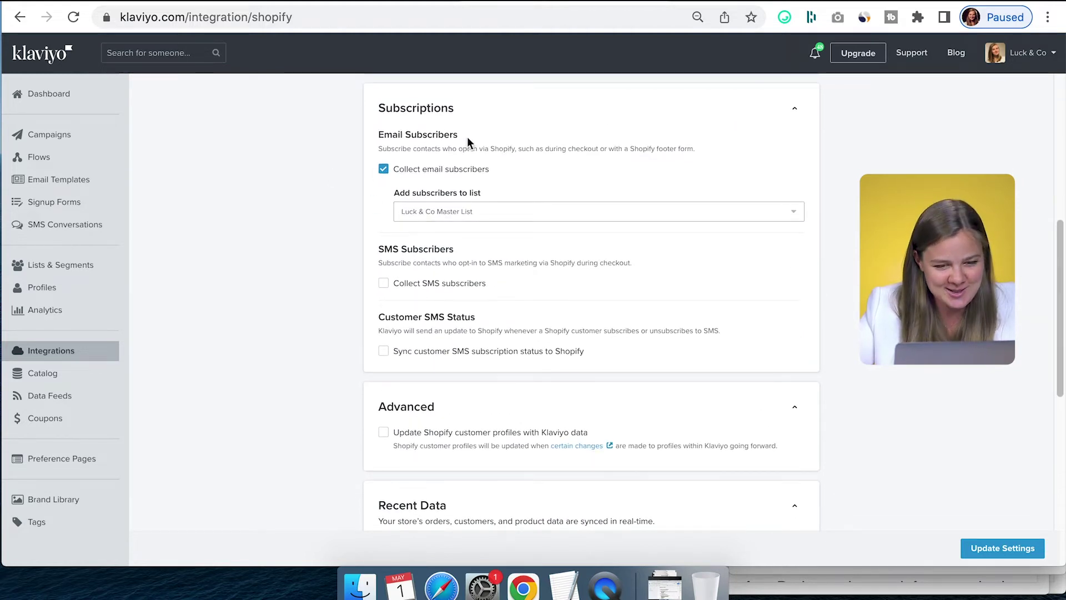
Collect Shopify SMS subscribers into the SMS Subscribers (Double Opt-In) list and save the settings
click(383, 283)
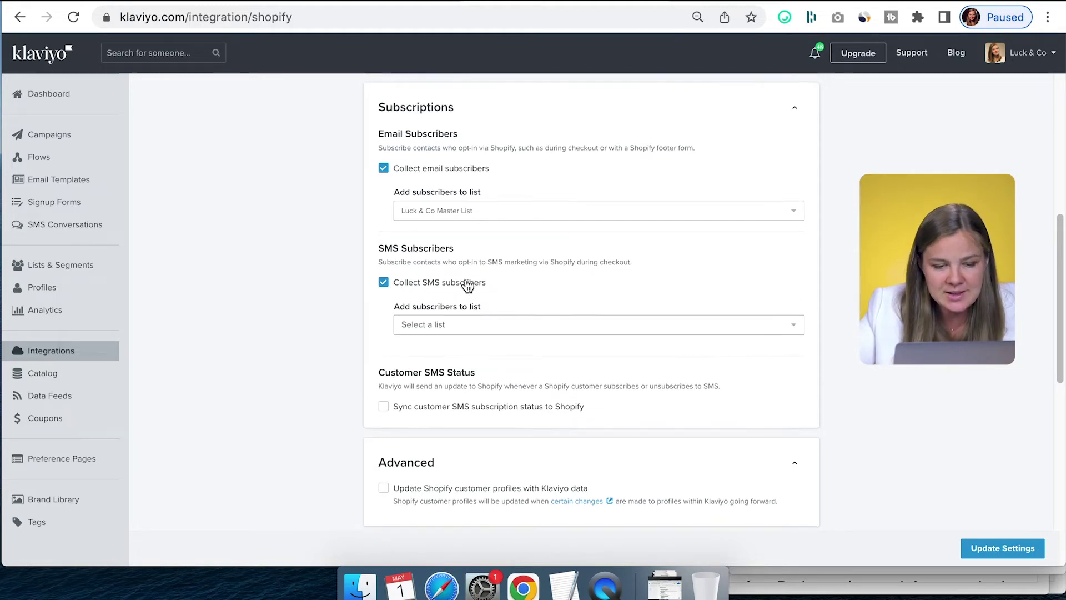
scroll(568, 283, down, 1)
click(423, 298)
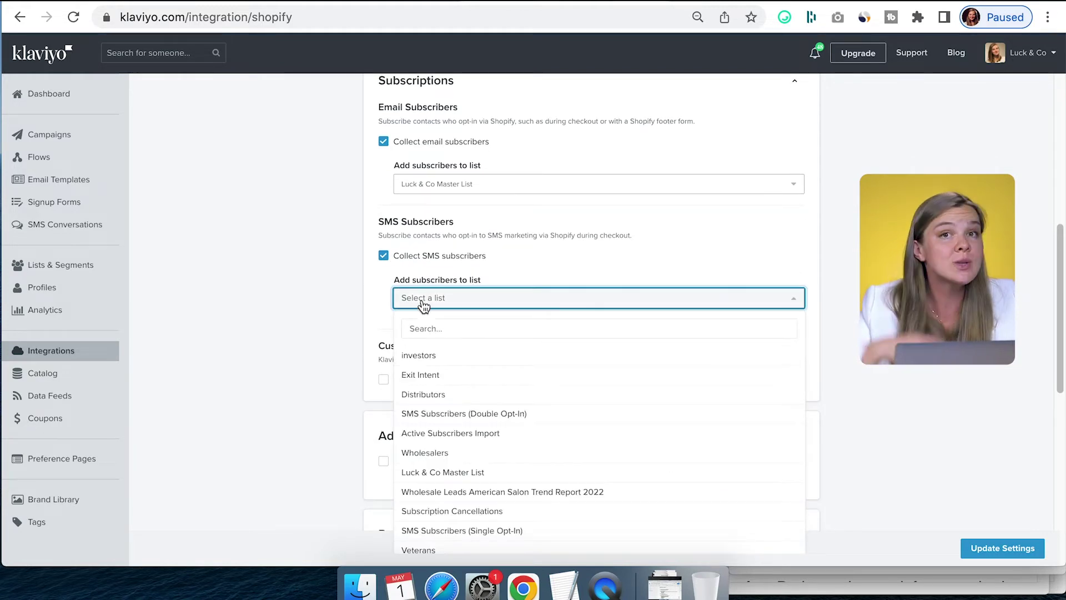
click(457, 328)
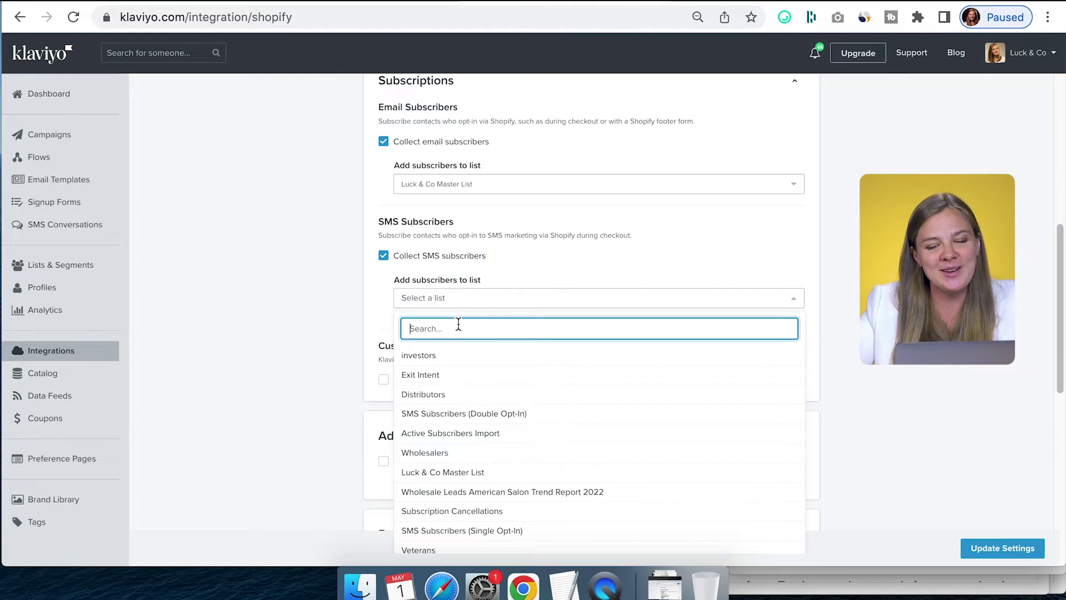
text(double)
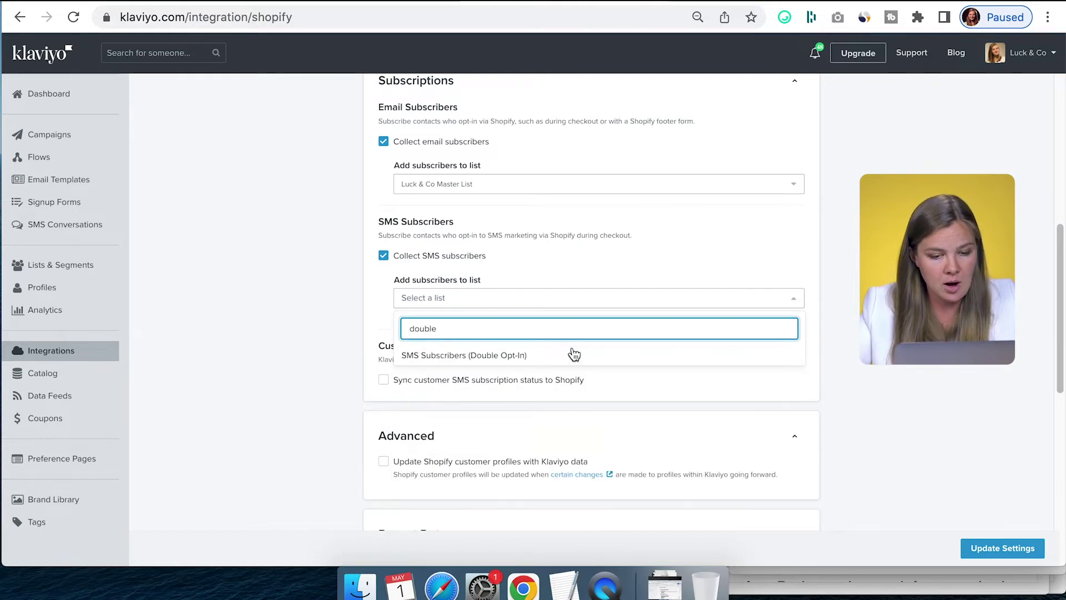
click(574, 354)
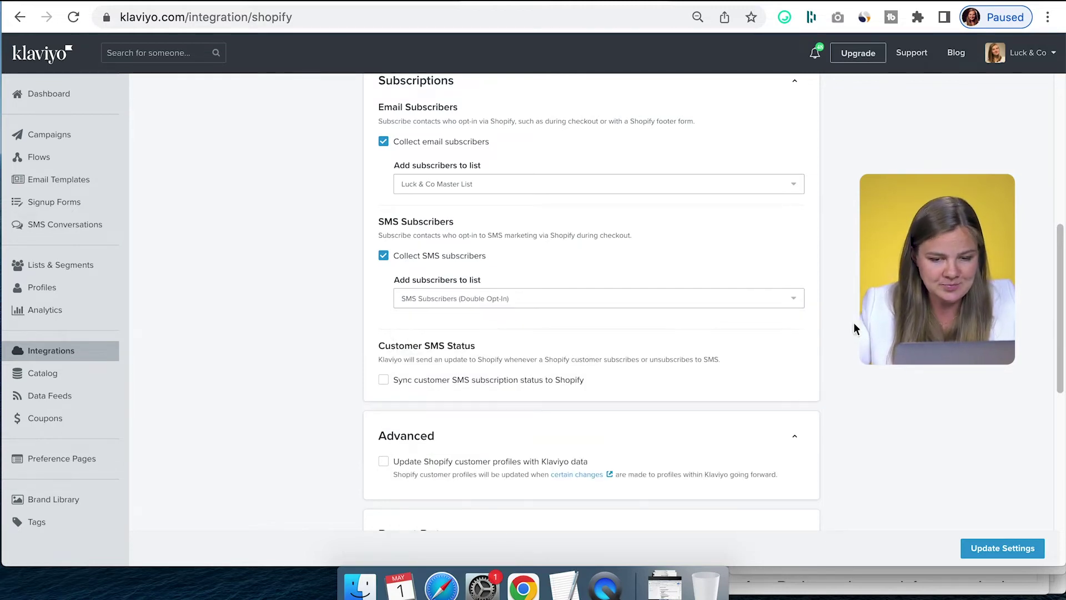
scroll(591, 334, down, 2)
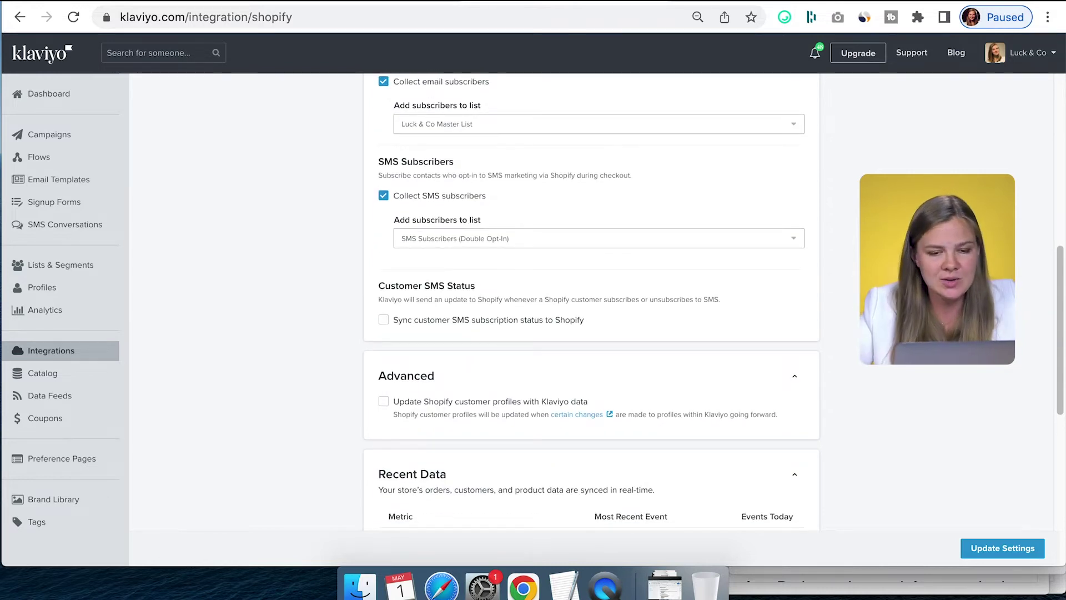
scroll(591, 333, down, 1)
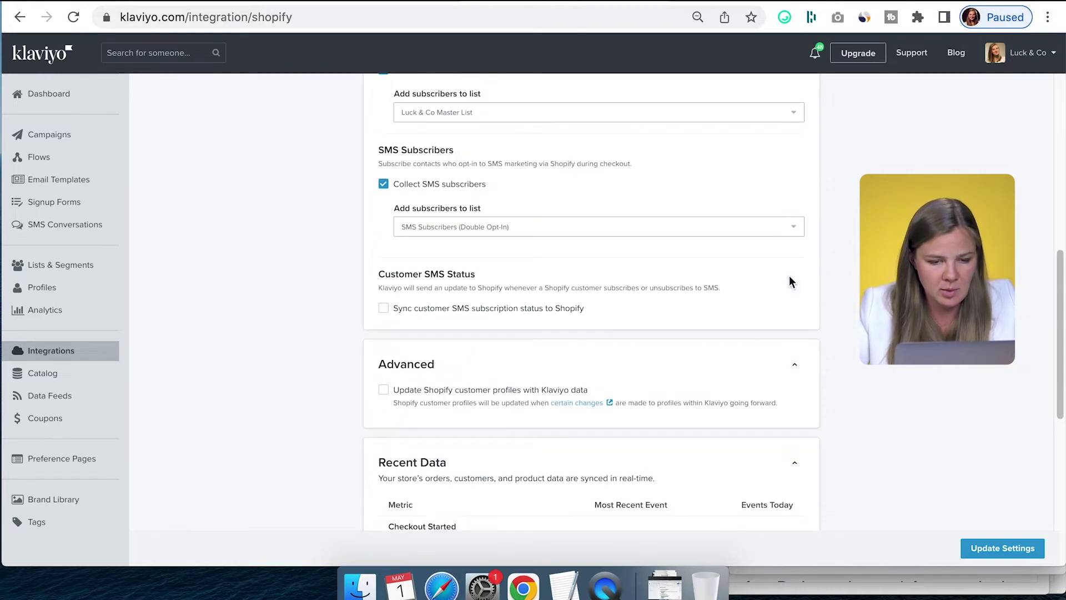
scroll(791, 281, down, 1)
scroll(790, 281, down, 1)
scroll(790, 282, down, 2)
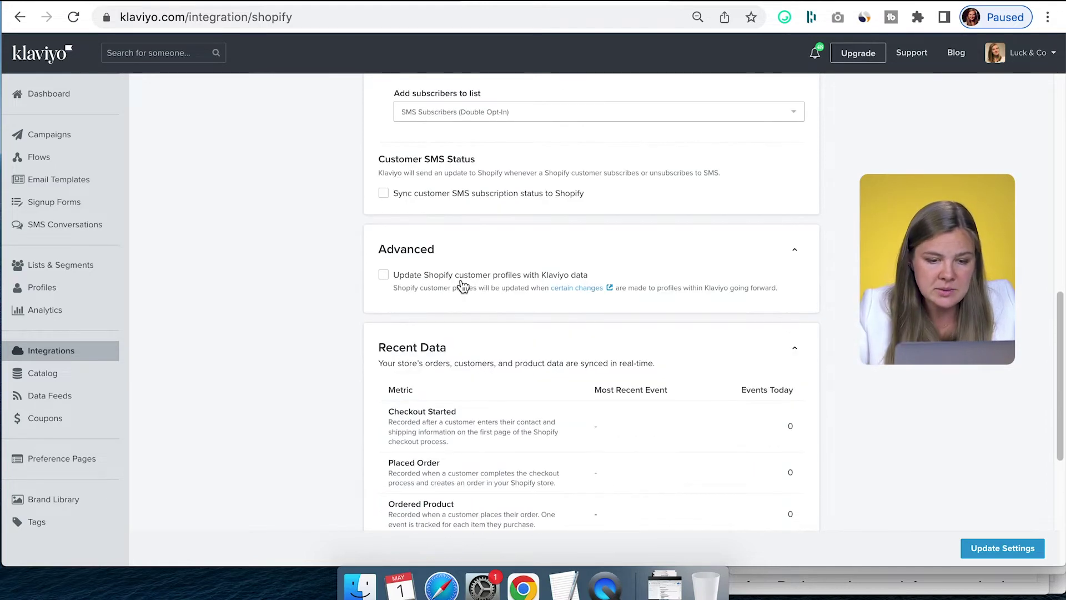
scroll(673, 222, down, 1)
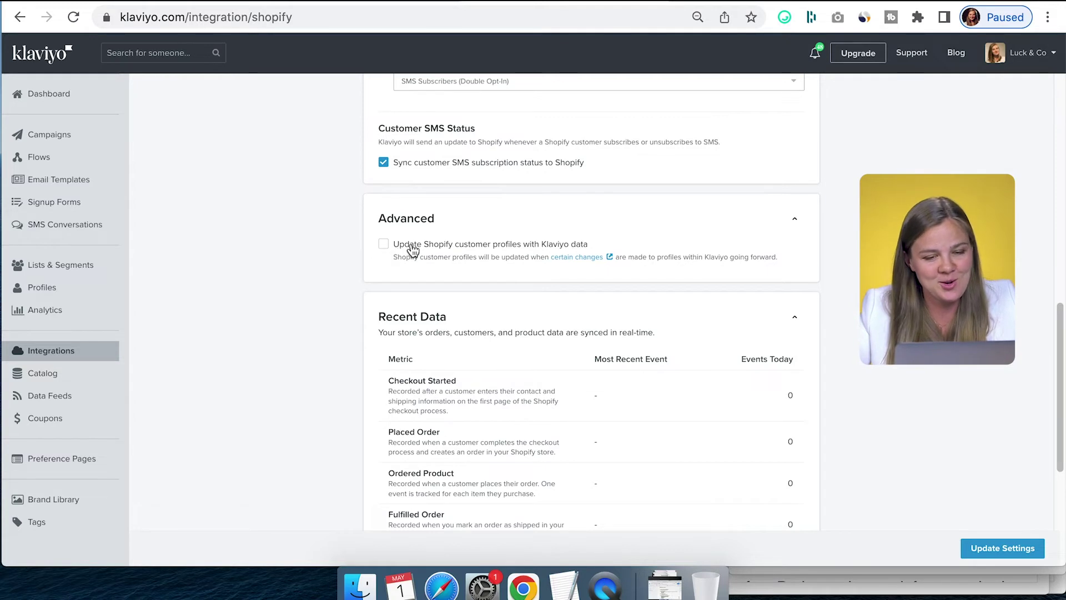
scroll(511, 244, down, 5)
scroll(510, 244, down, 1)
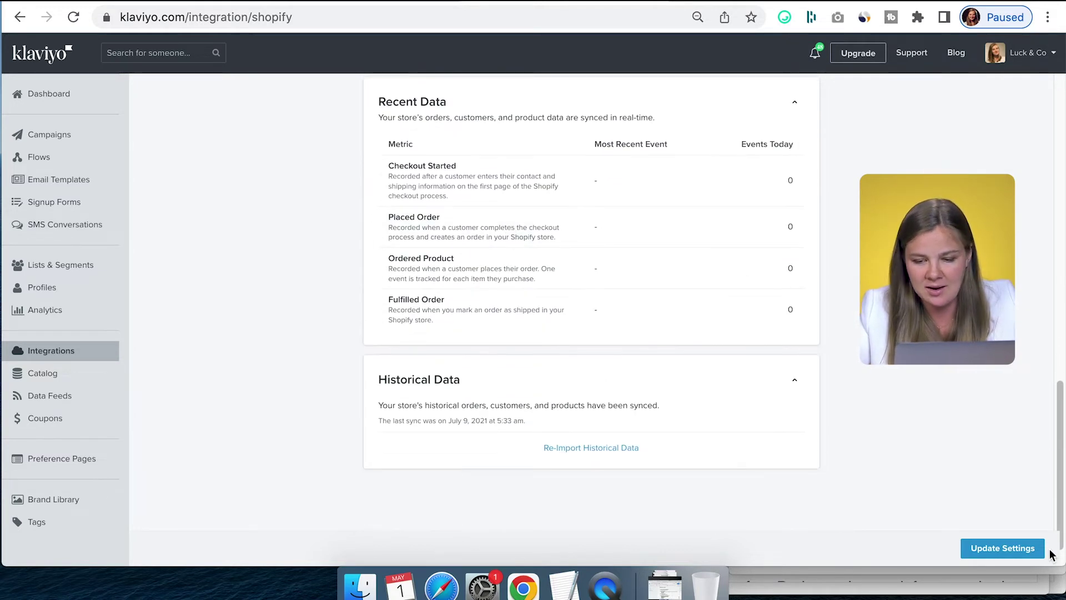
click(993, 552)
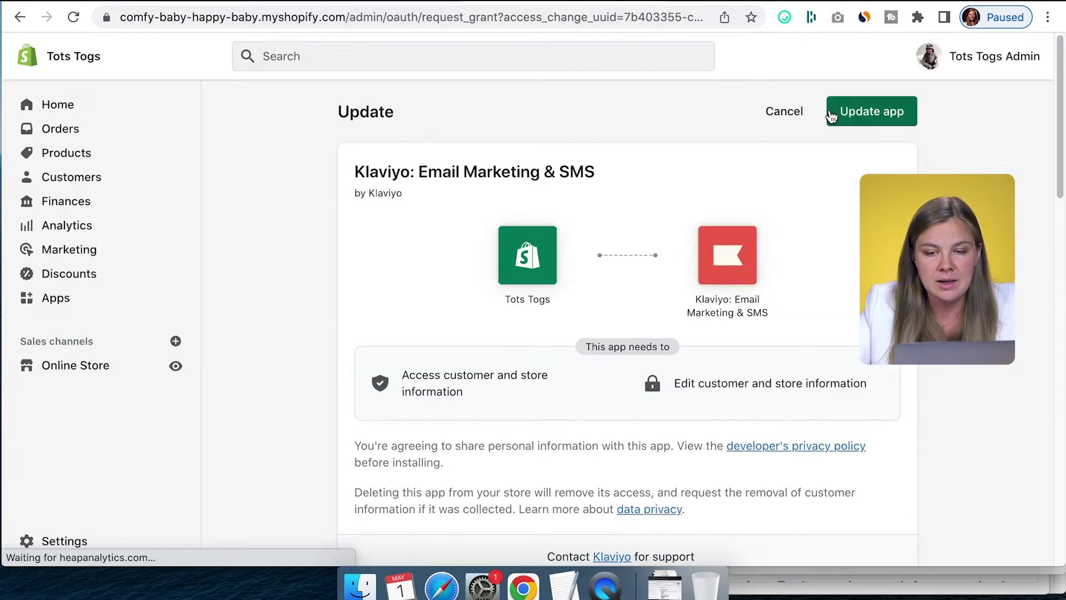
Approve the updated Shopify store access, confirm the integration update, and move to the Shopify admin
click(871, 111)
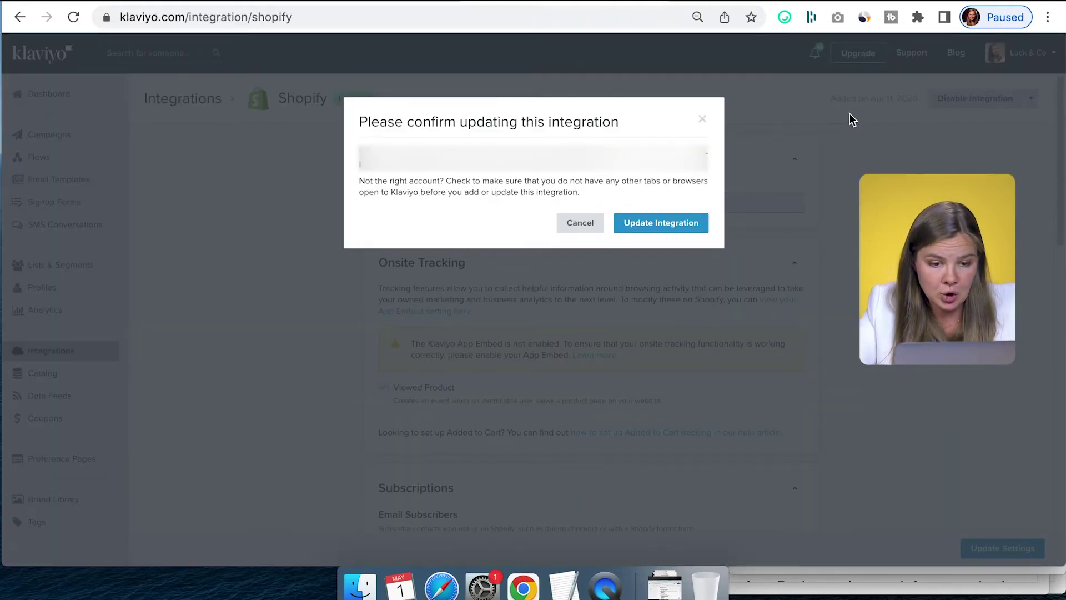
key(Return)
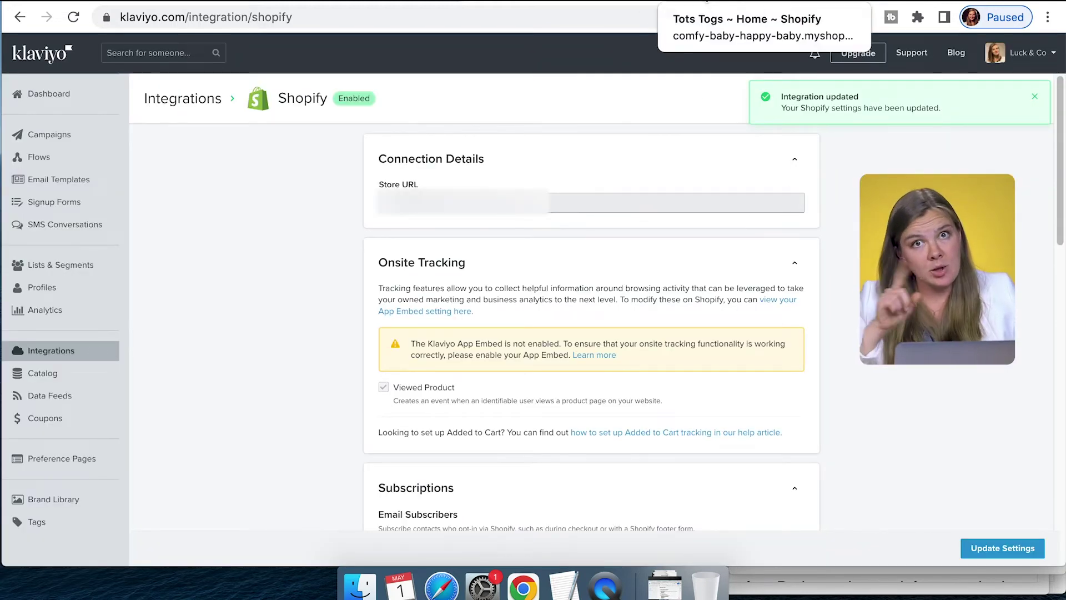
click(707, 4)
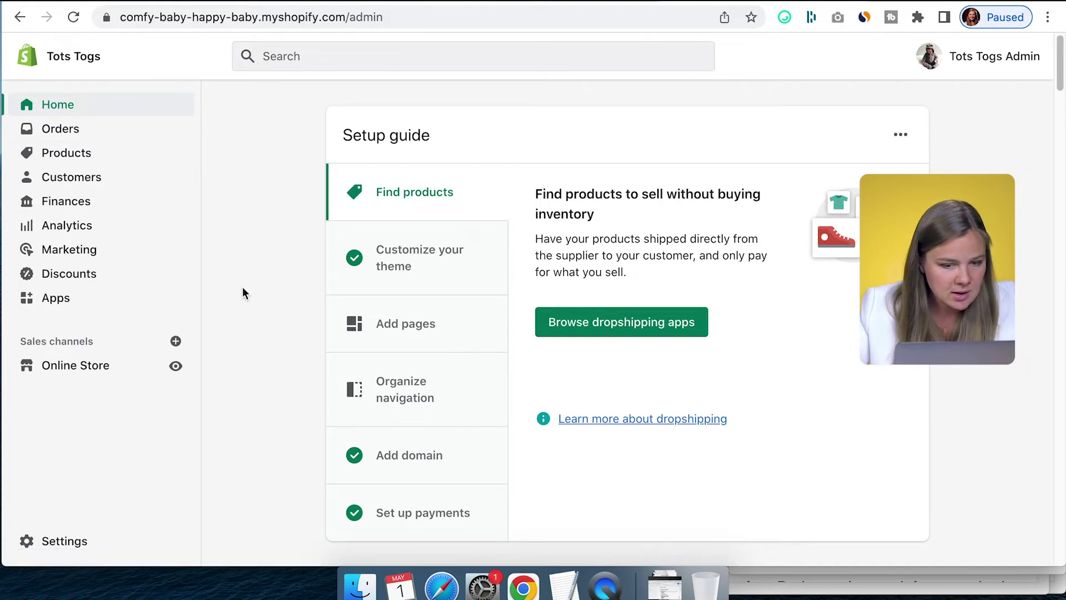
Enable SMS marketing under Consent for marketing in Shopify's Checkout settings
click(25, 546)
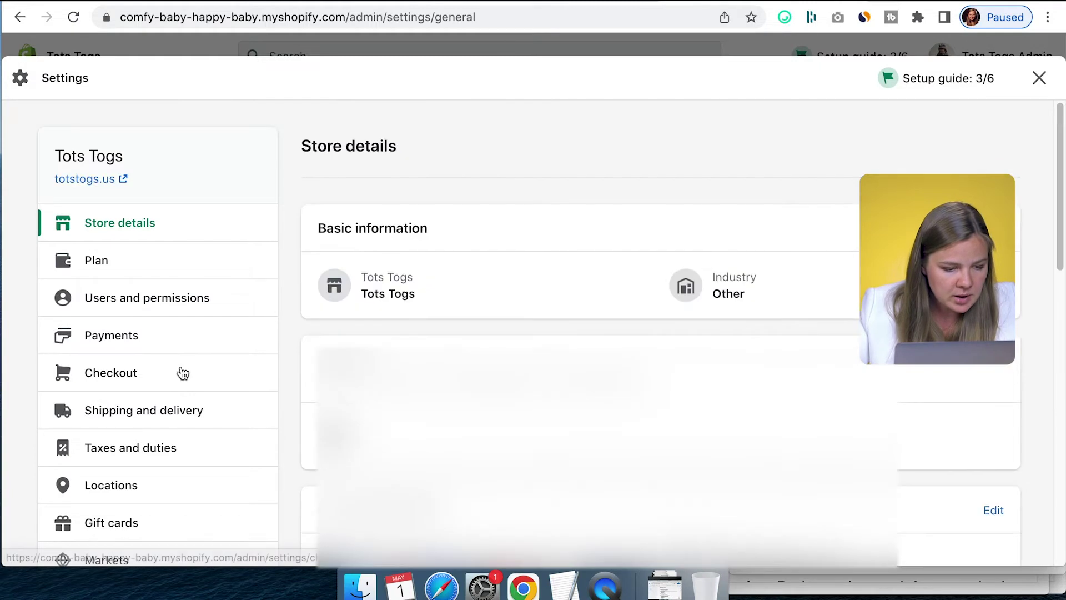
click(111, 312)
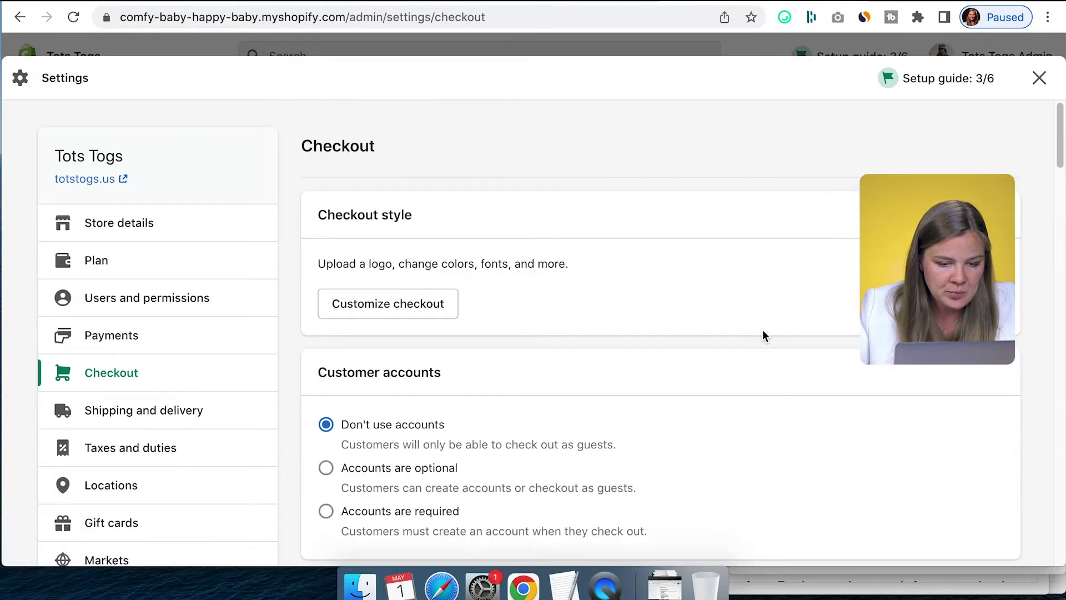
scroll(763, 335, down, 4)
scroll(762, 336, down, 4)
scroll(762, 336, down, 3)
scroll(762, 336, down, 3)
scroll(762, 336, up, 1)
key(super+f)
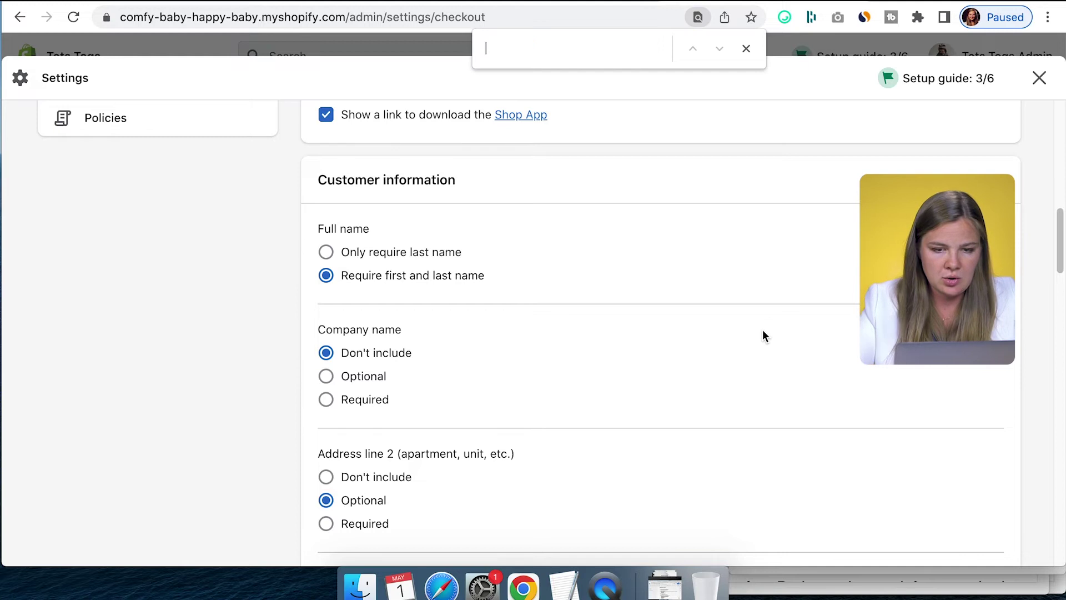
text(sms)
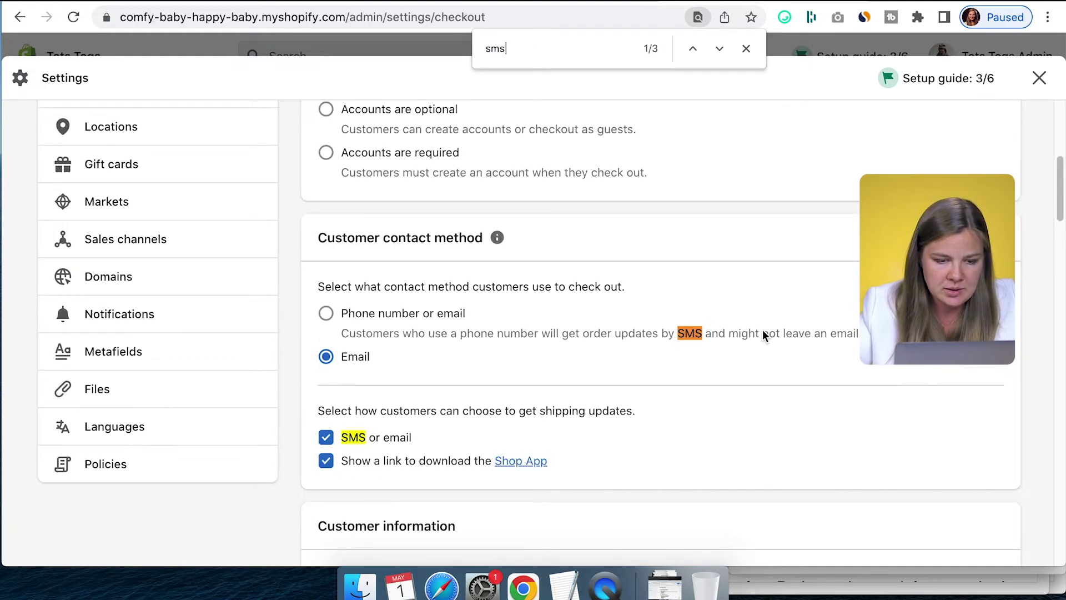
key(Return)
key(Return)
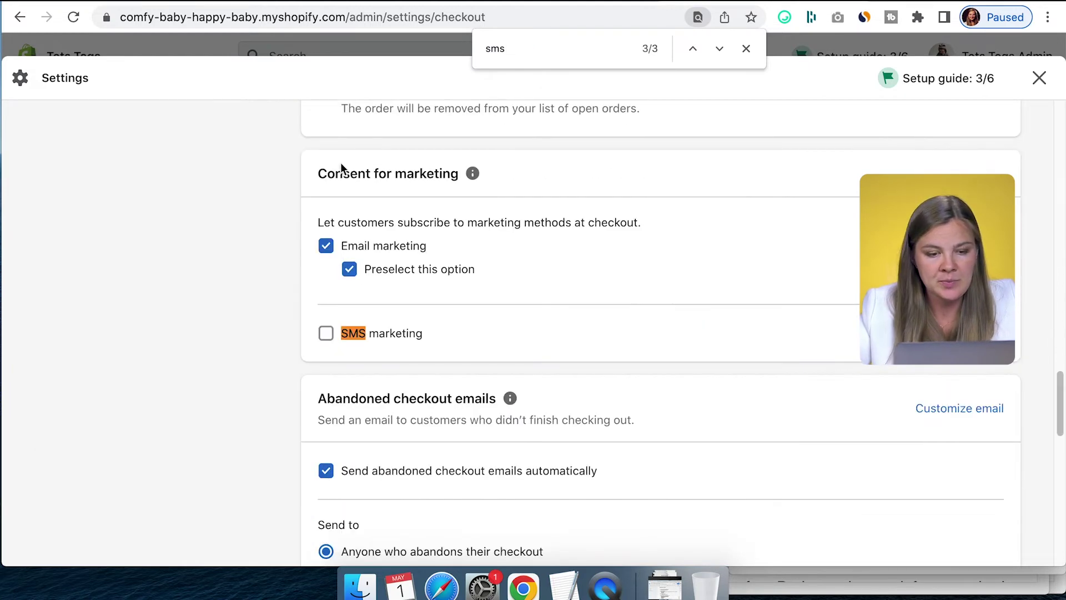
drag(319, 173, 464, 195)
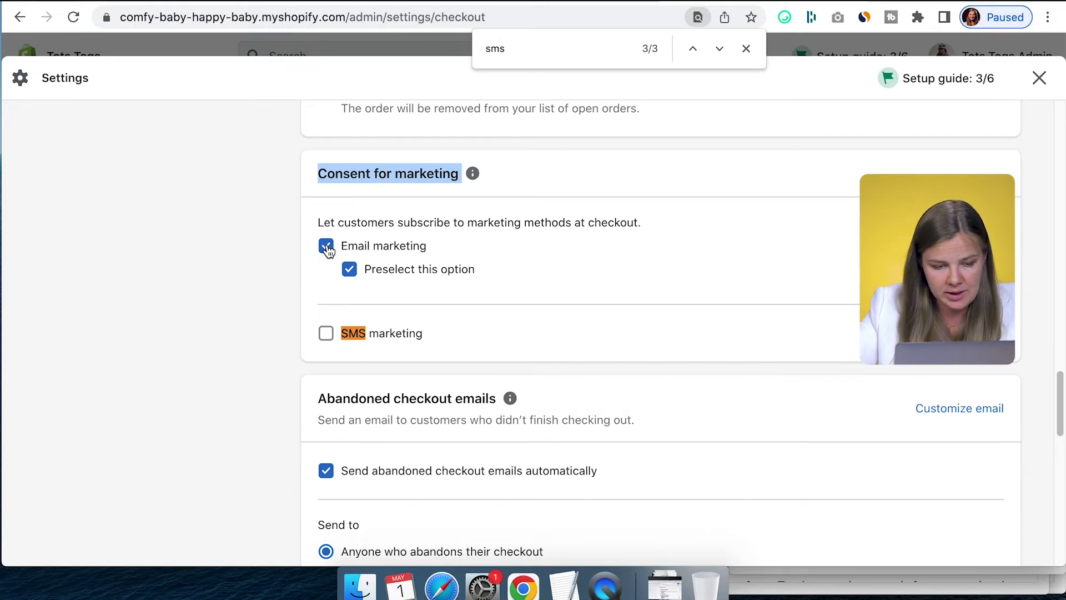
click(326, 334)
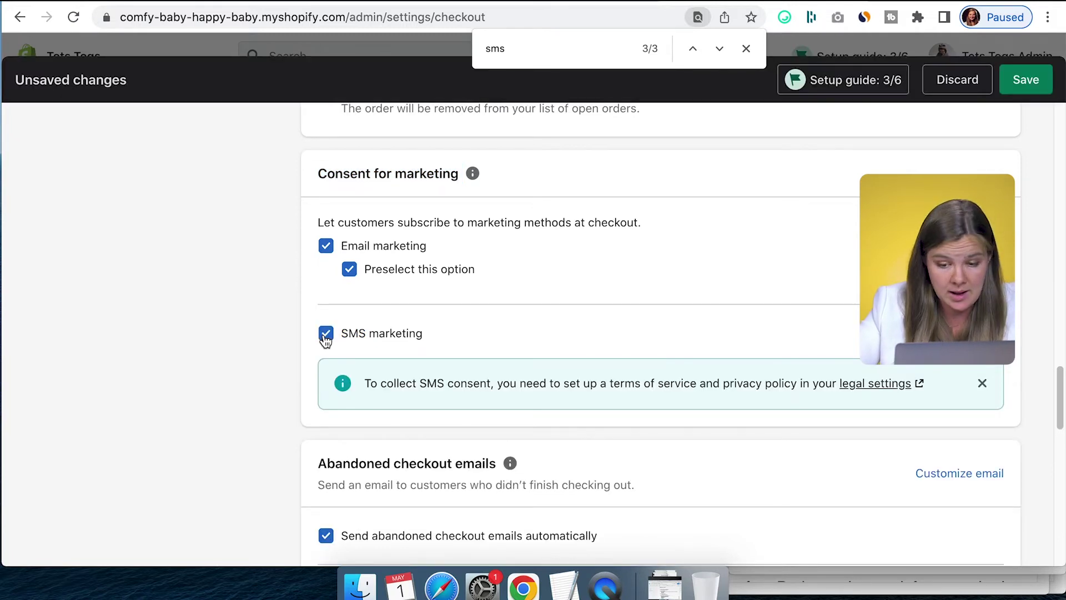
click(747, 48)
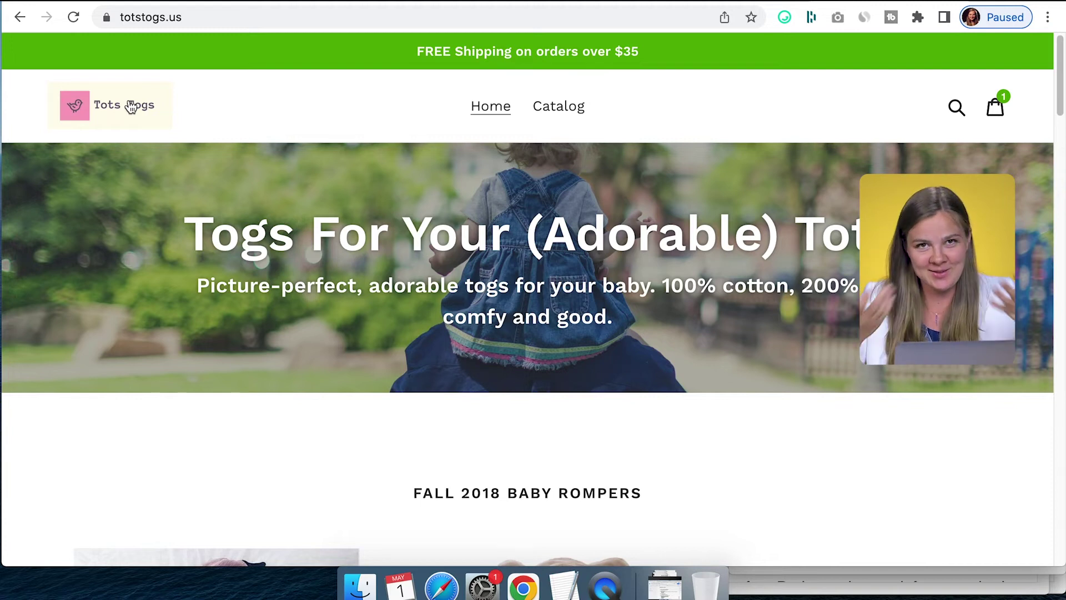
scroll(131, 107, down, 5)
scroll(130, 107, down, 5)
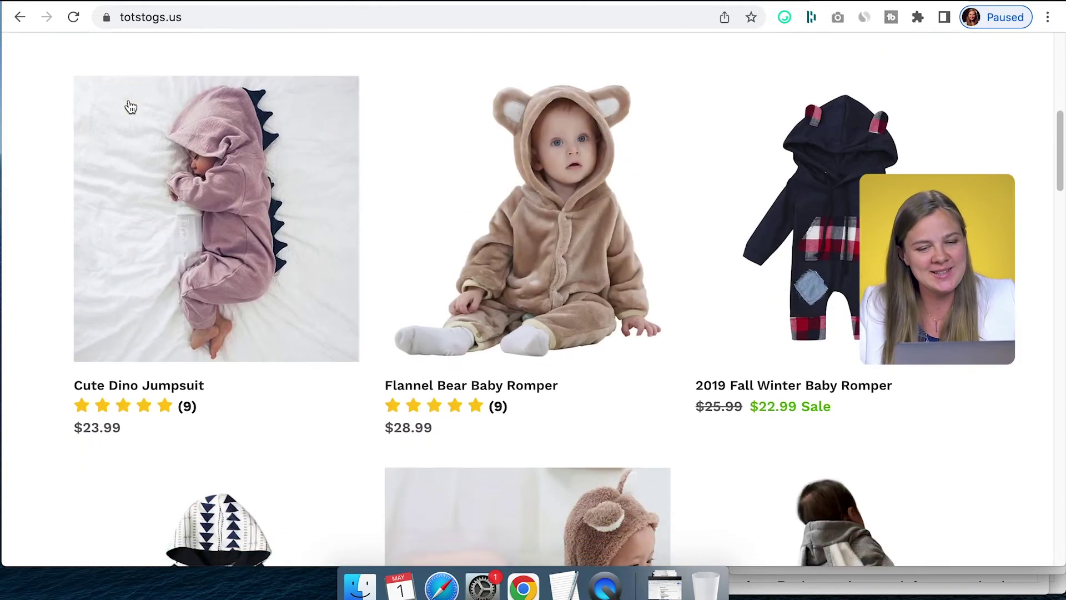
Check out the Flannel Bear Baby Romper via the cart and tick 'Text me with news and offers'
click(580, 169)
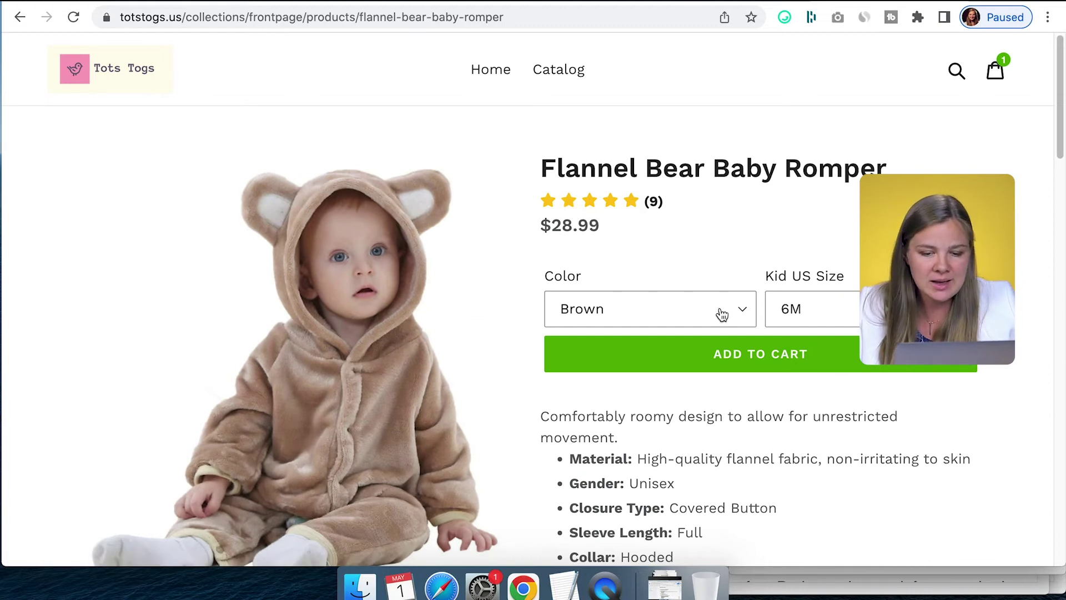
click(996, 69)
scroll(803, 323, down, 2)
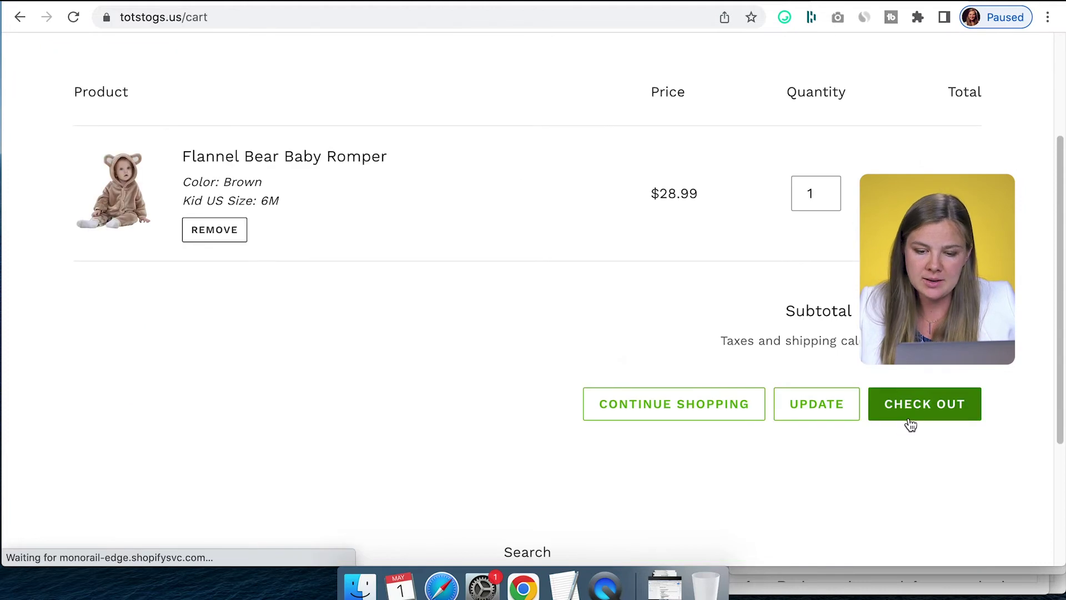
click(913, 416)
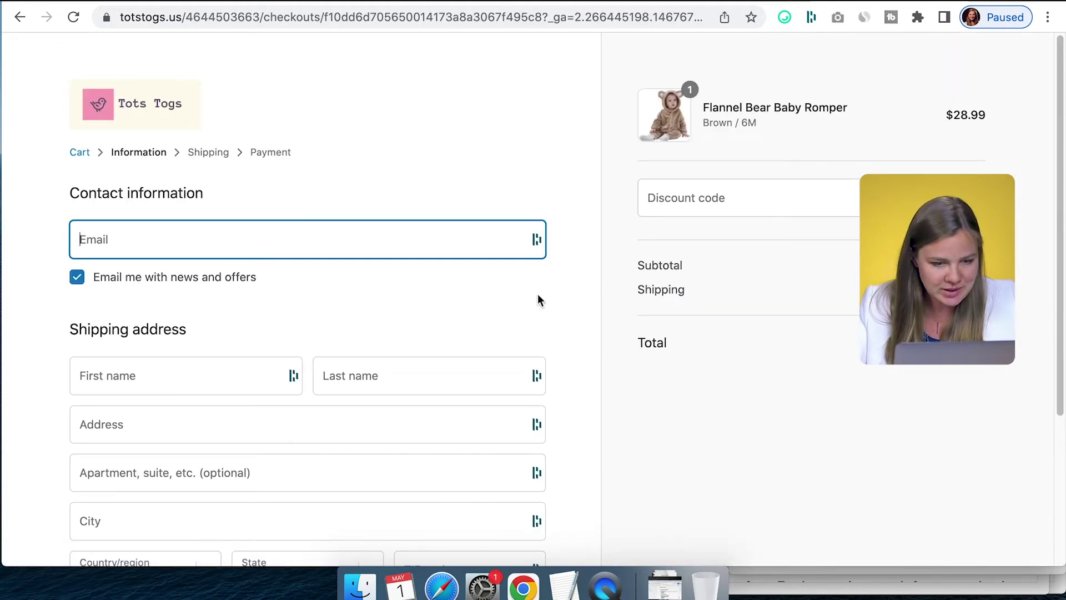
scroll(537, 294, down, 2)
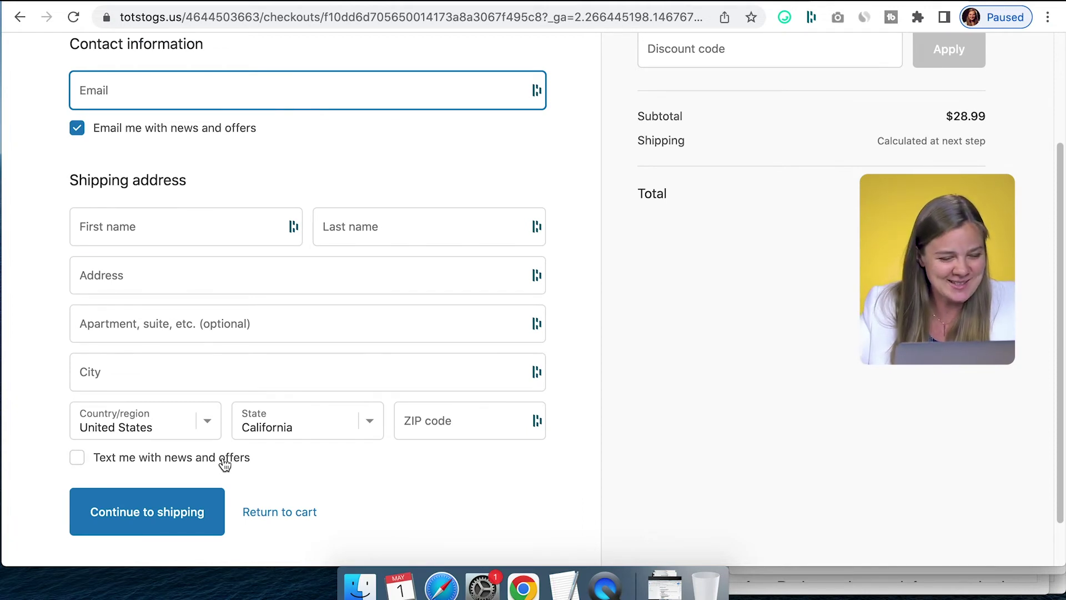
scroll(100, 463, down, 1)
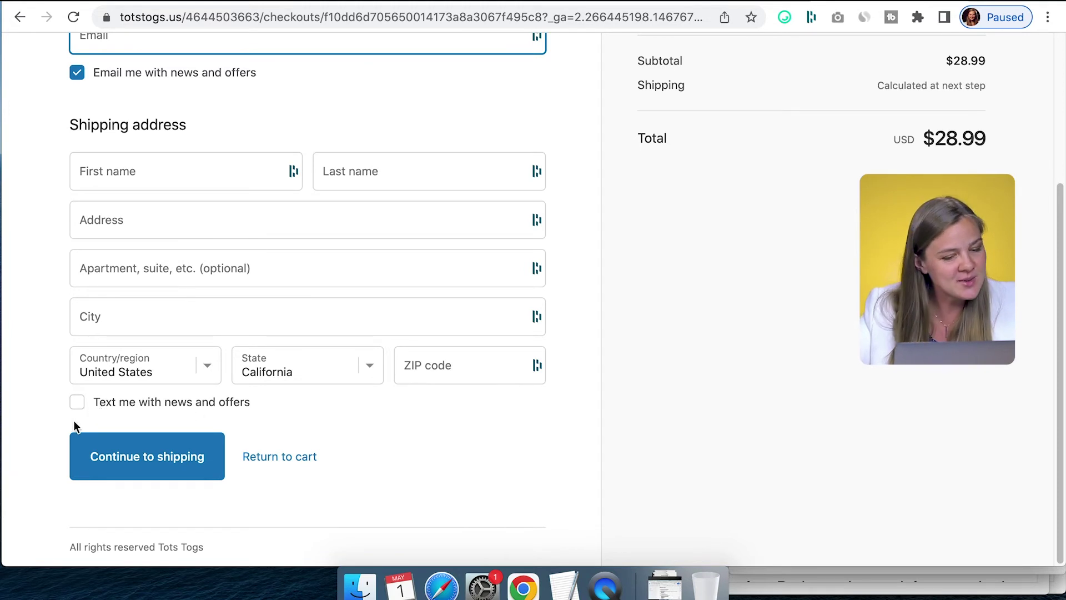
click(90, 401)
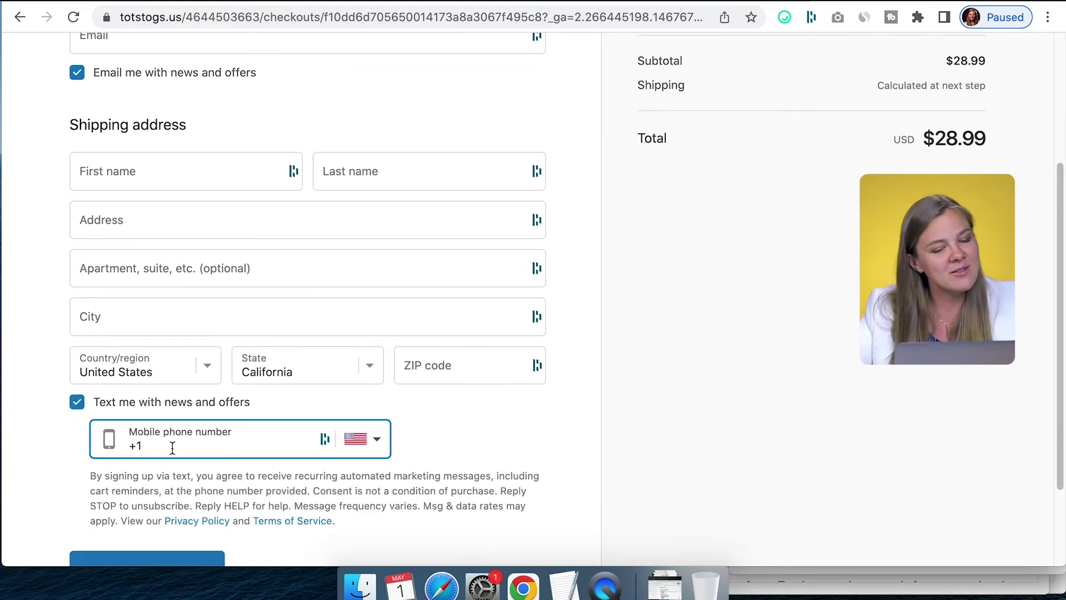
scroll(172, 450, down, 2)
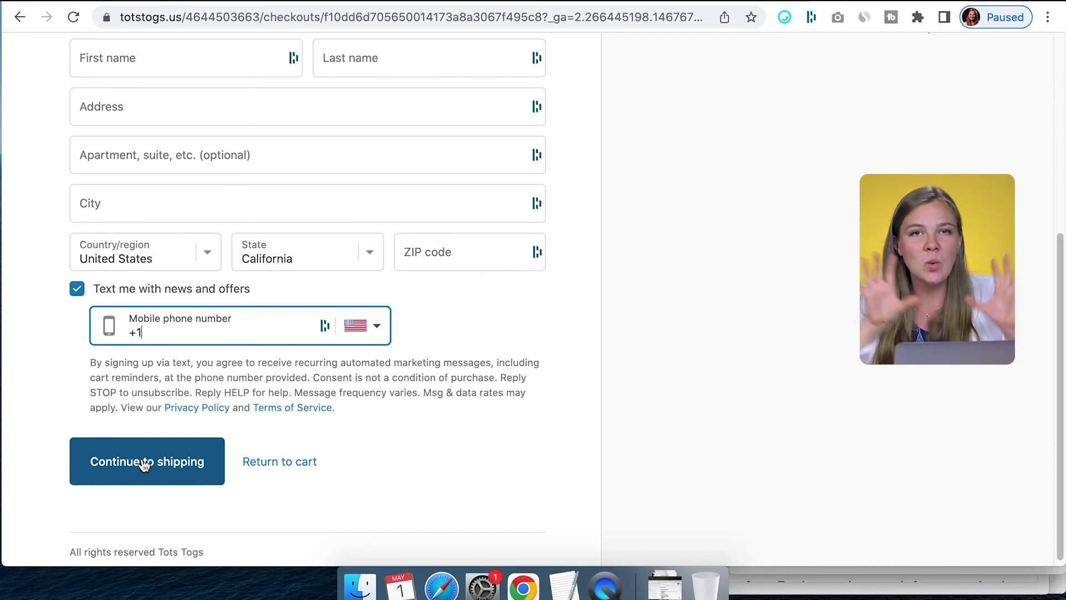
scroll(144, 463, up, 3)
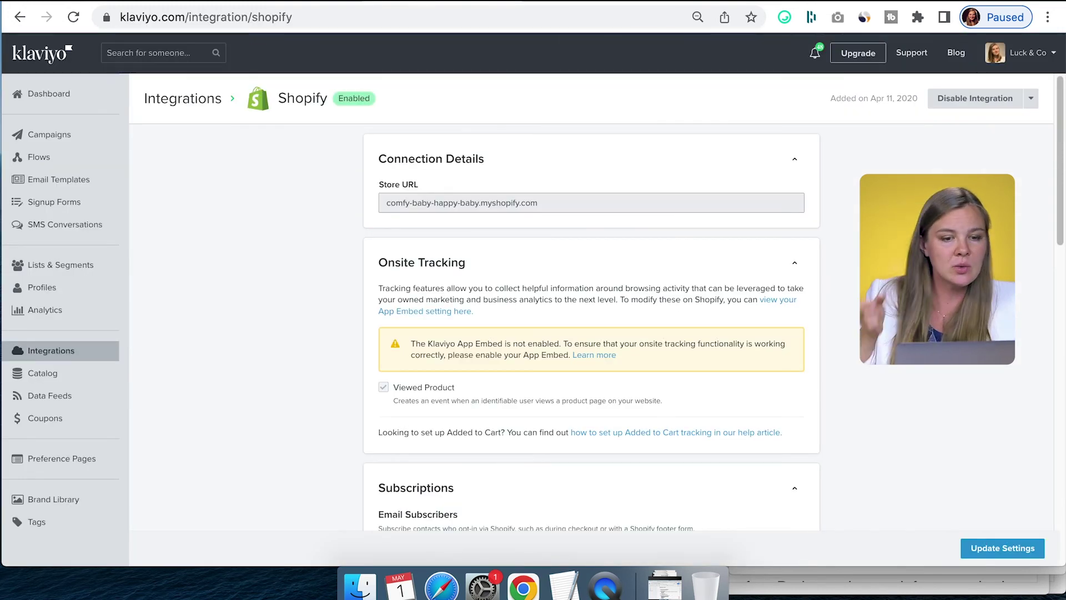
scroll(543, 196, down, 4)
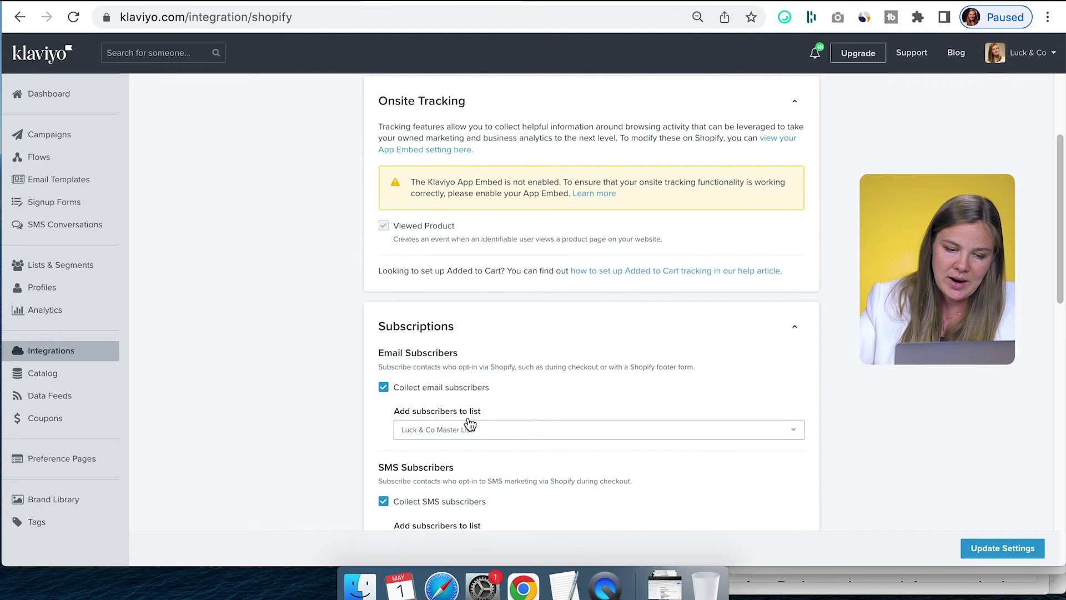
scroll(469, 423, down, 3)
scroll(369, 400, down, 1)
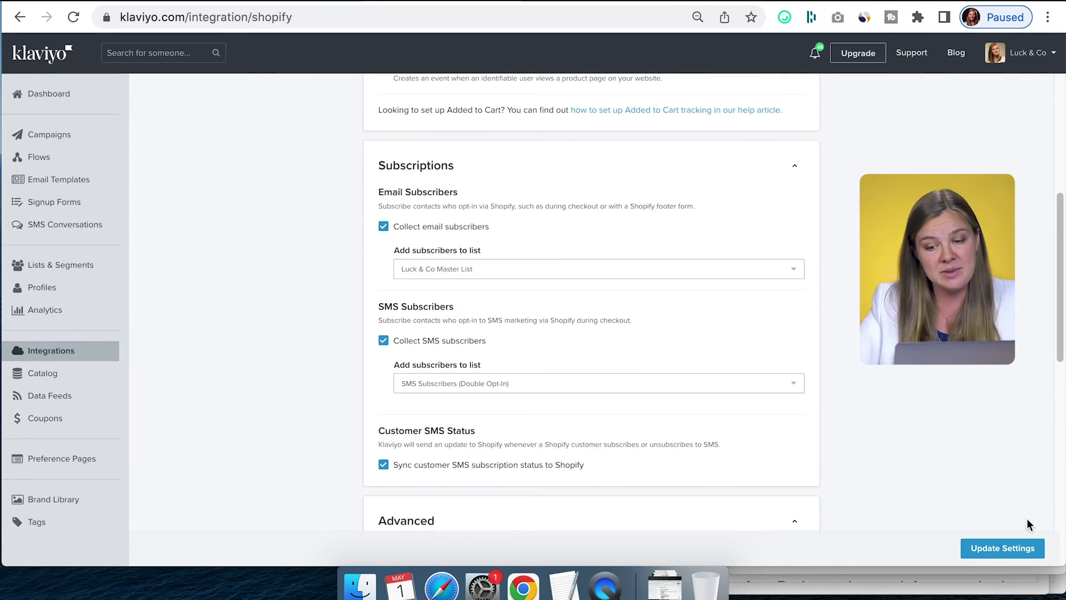
Return to the Tots Togs Shopify admin after reviewing Klaviyo's SMS subscription settings
click(549, 3)
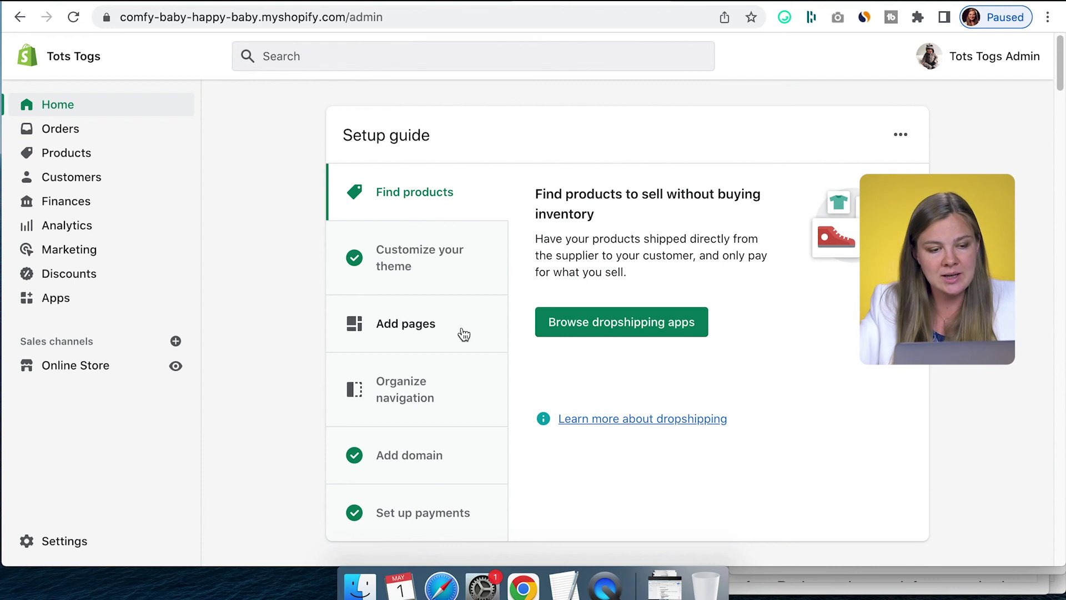
Open Settings from the Tots Togs Shopify admin sidebar
click(64, 542)
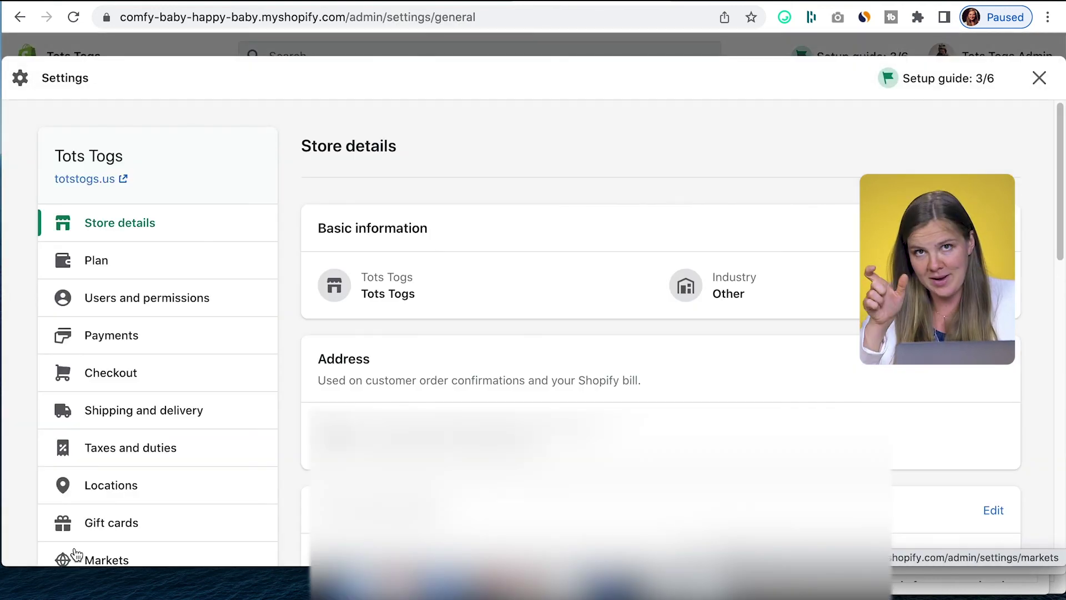
scroll(75, 552, down, 3)
scroll(135, 501, down, 3)
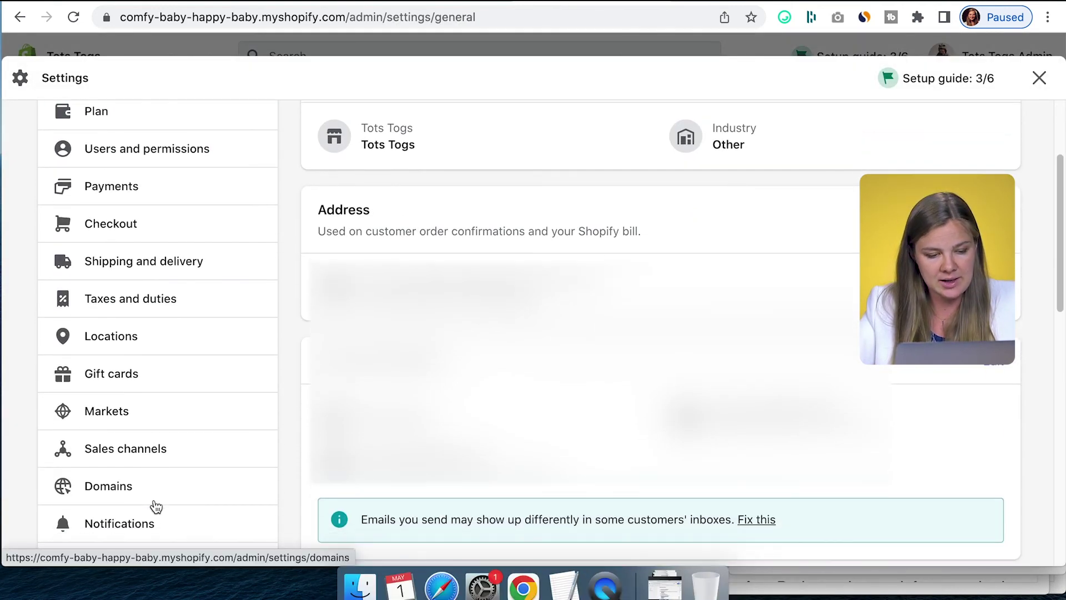
scroll(135, 483, down, 3)
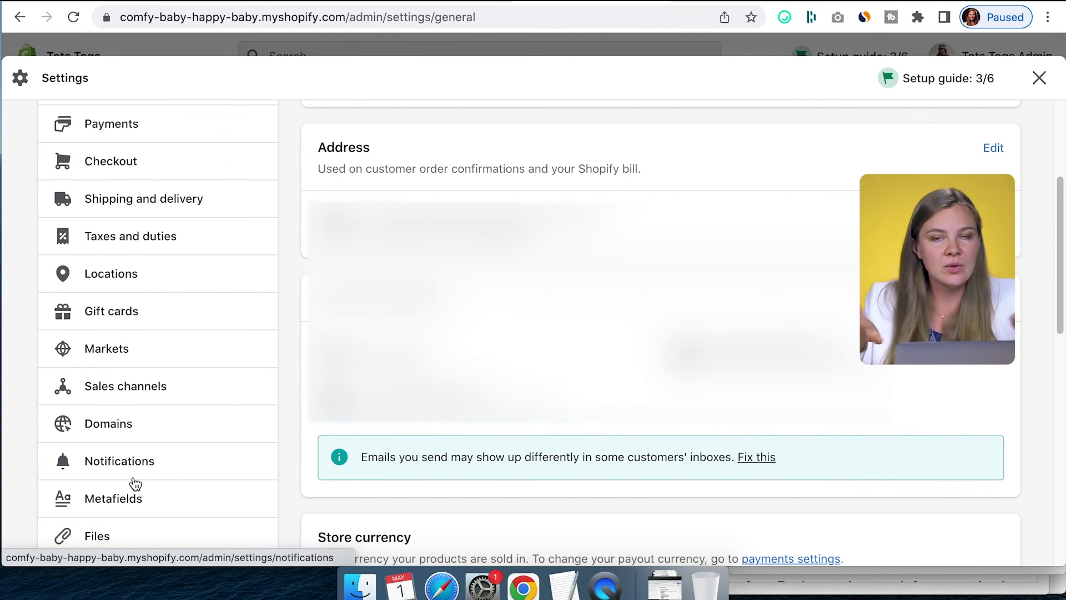